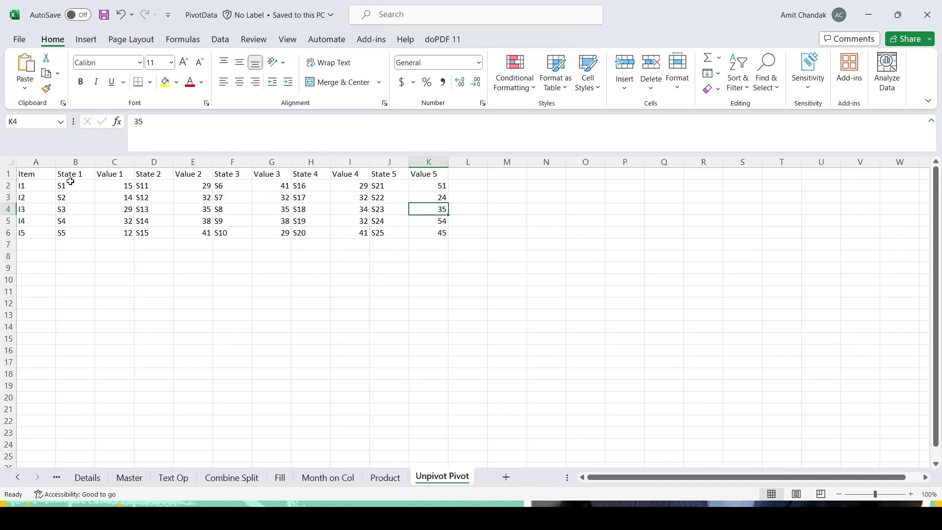
# Highlight the Item column and the State 1/Value 1, State 2/Value 2 and State 3/Value 3 pairs in Excel.
pyautogui.moveTo(26, 177); pyautogui.dragTo(40, 233)
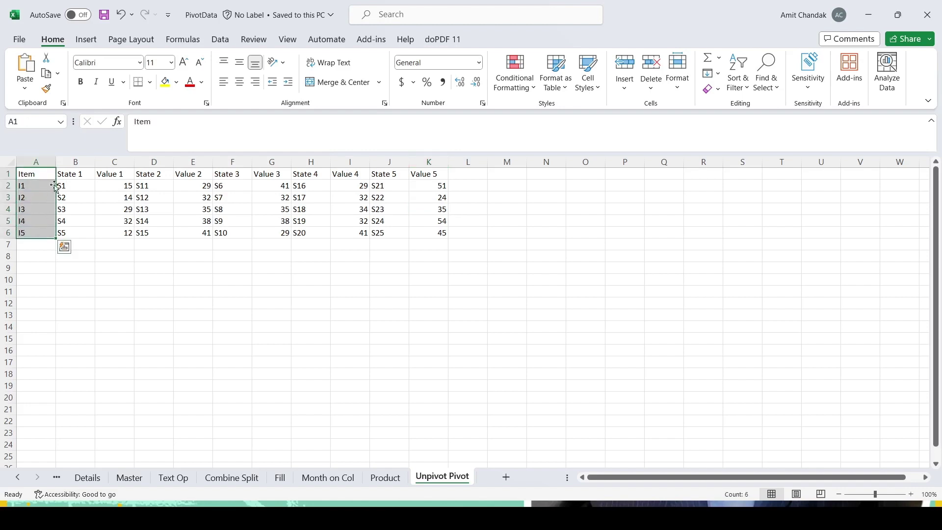
pyautogui.moveTo(60, 174); pyautogui.dragTo(110, 231)
pyautogui.moveTo(143, 175); pyautogui.dragTo(195, 236)
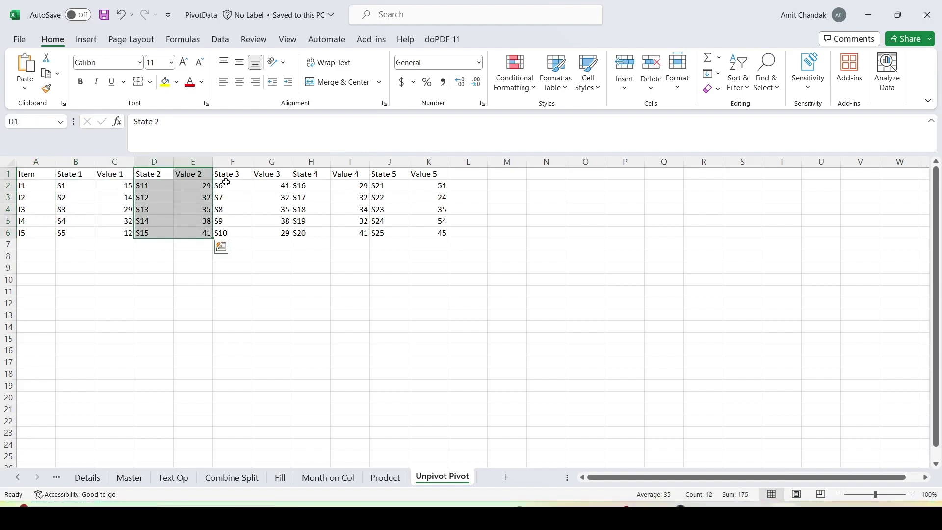
pyautogui.moveTo(226, 175); pyautogui.dragTo(263, 236)
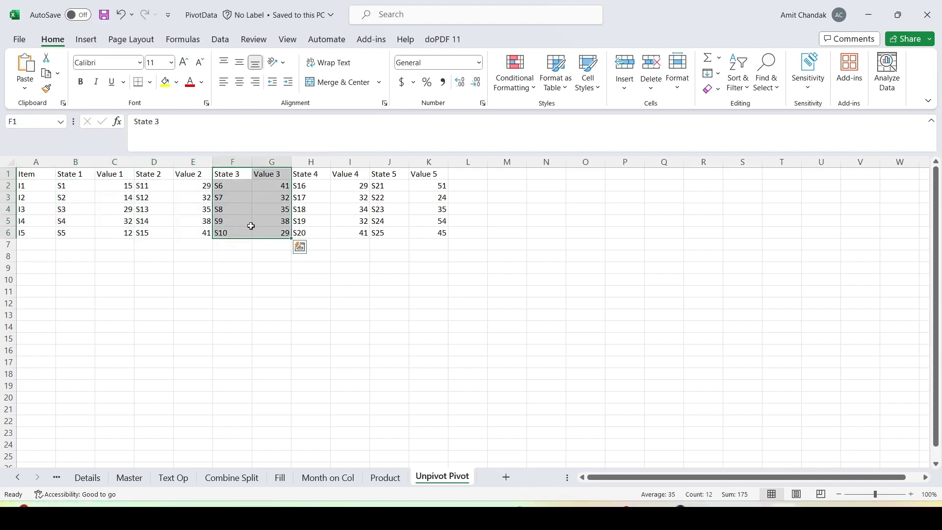
pyautogui.click(468, 182)
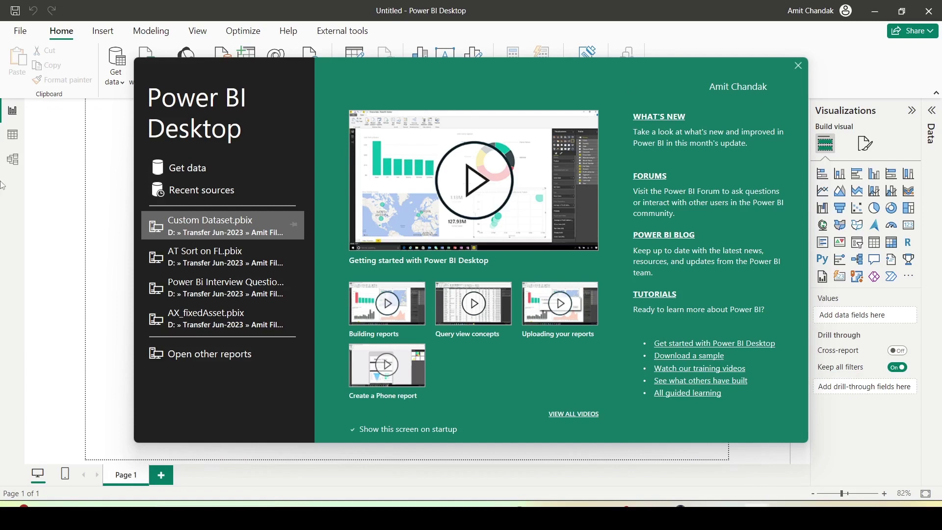
# Connect to the PivotData Excel workbook in the Data folder through Get data > Excel Workbook.
pyautogui.click(196, 168)
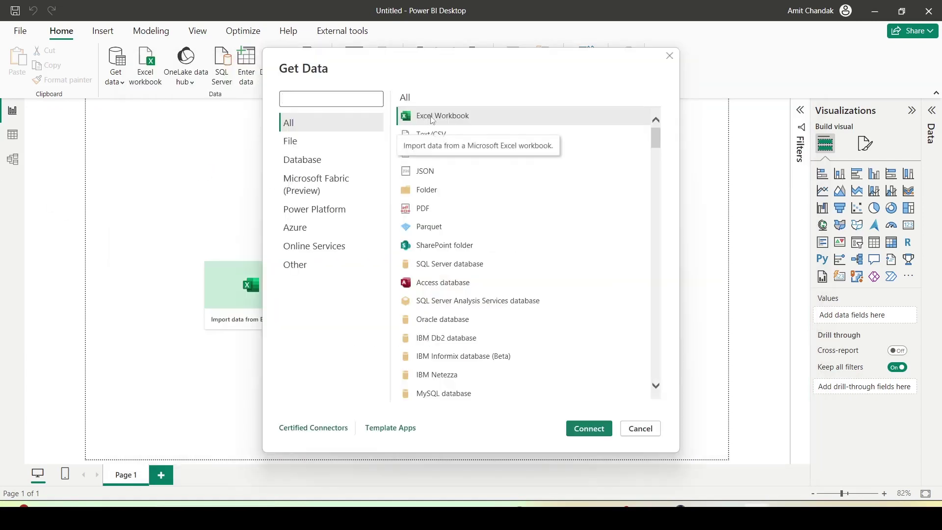
pyautogui.click(432, 120)
pyautogui.click(591, 428)
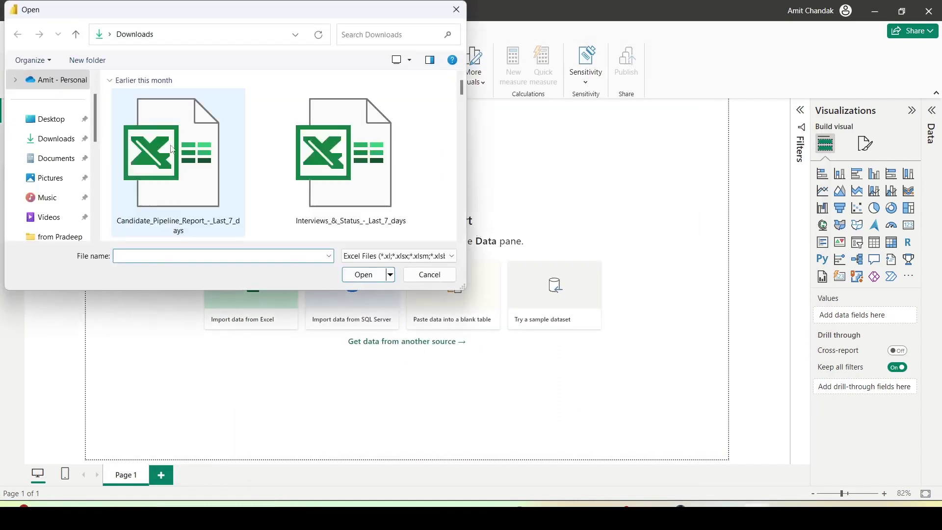
pyautogui.scroll(-2, 45, 216)
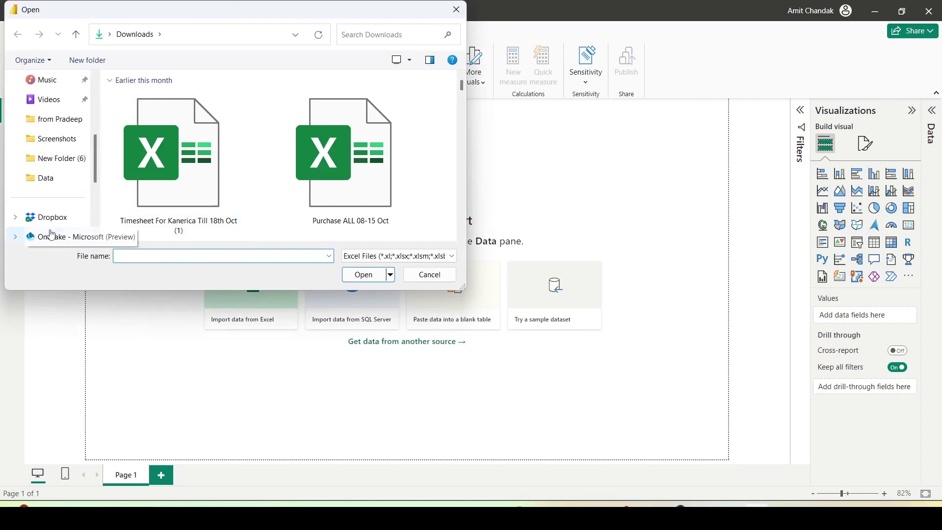
pyautogui.click(54, 182)
pyautogui.click(142, 99)
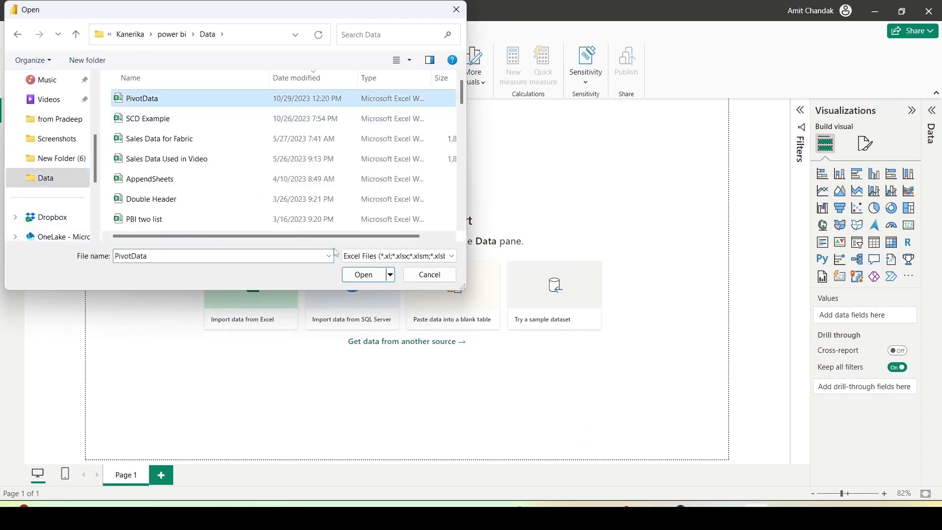
pyautogui.click(364, 275)
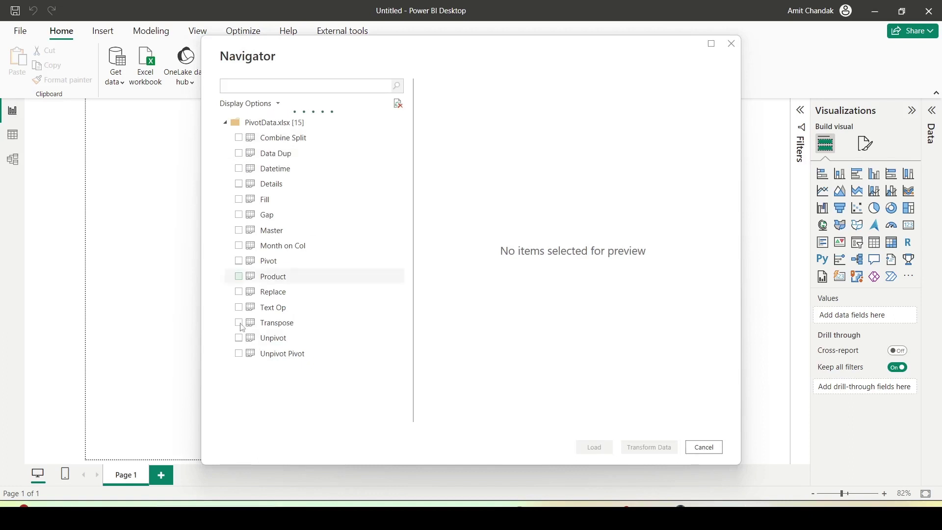
# Tick the Unpivot Pivot sheet in the Navigator and load it with Transform Data.
pyautogui.click(238, 355)
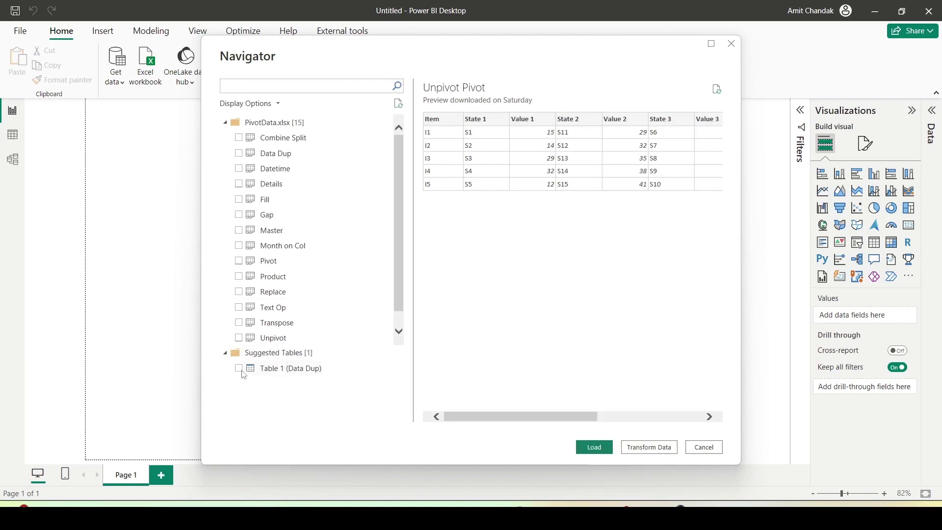
pyautogui.scroll(-1, 333, 232)
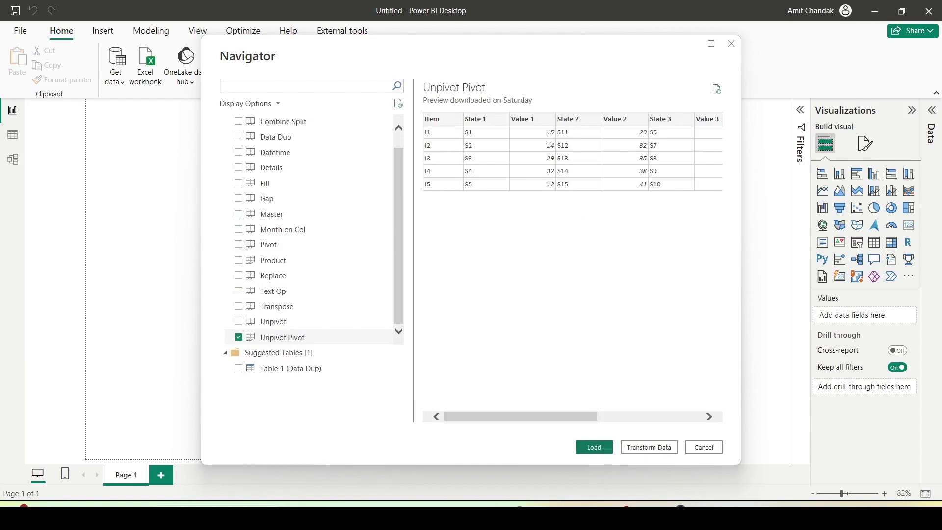
pyautogui.moveTo(618, 432)
pyautogui.mouseDown()
pyautogui.moveTo(659, 457)
pyautogui.moveTo(682, 455)
pyautogui.mouseUp()
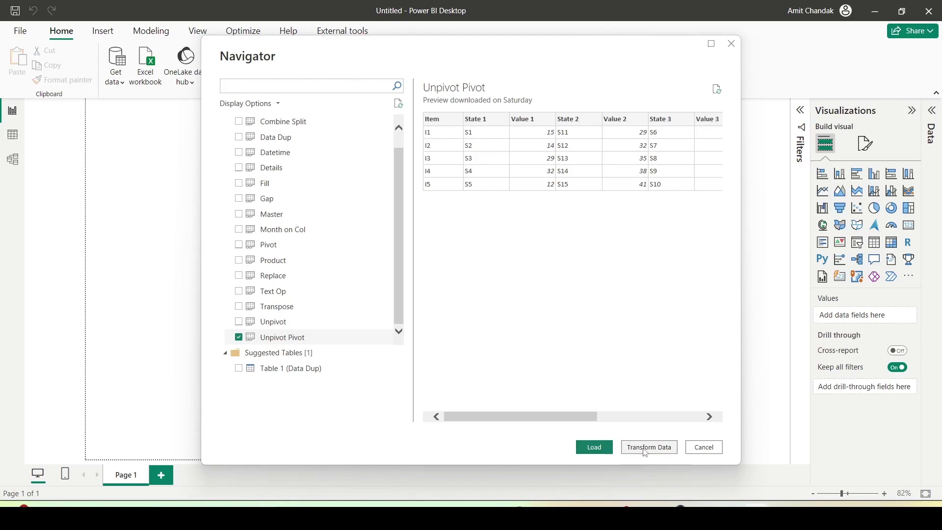
pyautogui.click(645, 448)
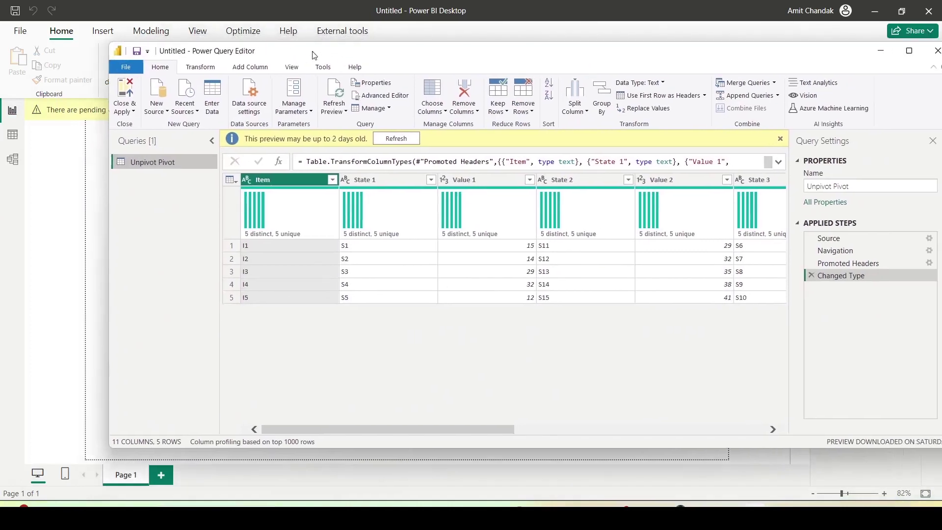
# Maximize Power Query Editor and bring up the Transform > Unpivot Columns options.
pyautogui.doubleClick(314, 55)
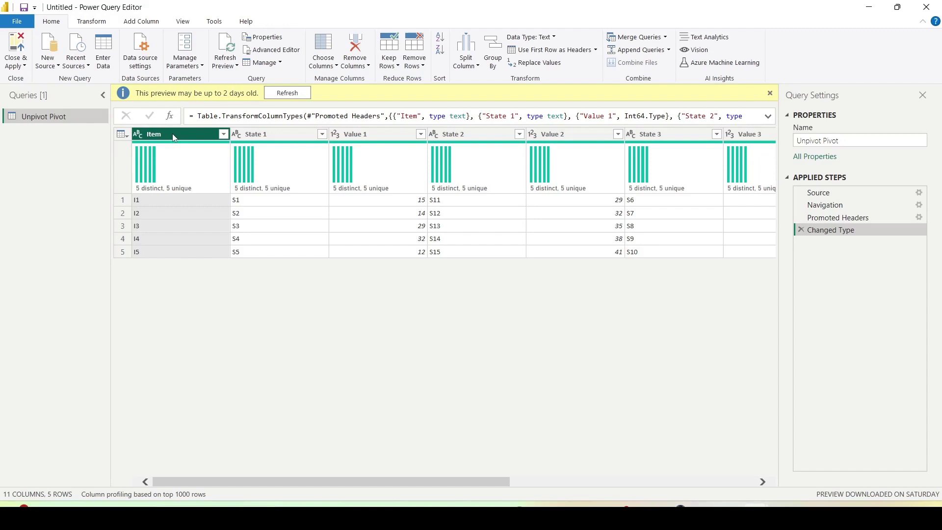
pyautogui.click(85, 24)
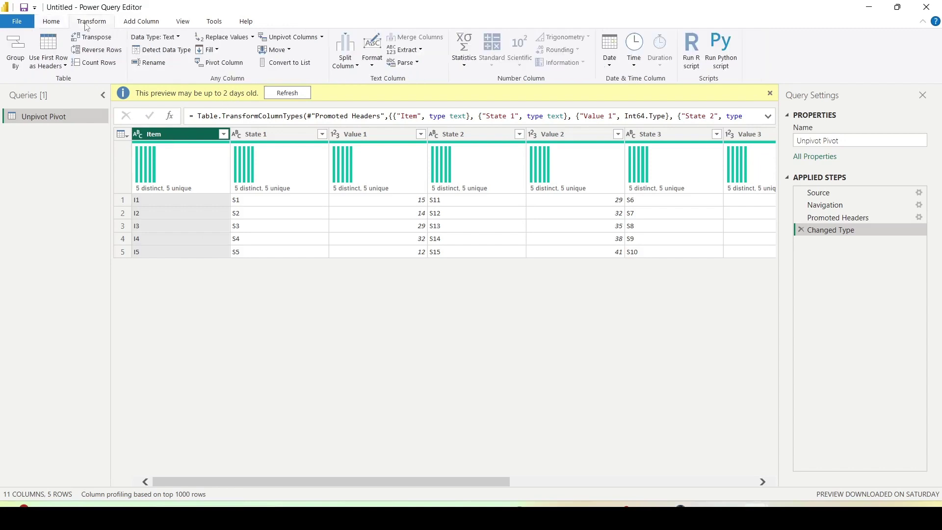
pyautogui.click(322, 38)
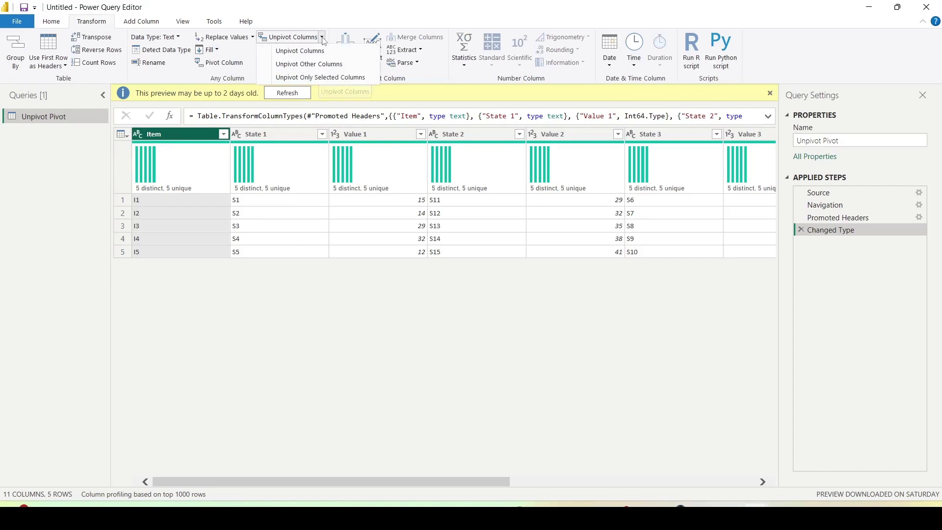
# Apply Unpivot Other Columns, then select Attribute and show the Split Column options.
pyautogui.click(316, 64)
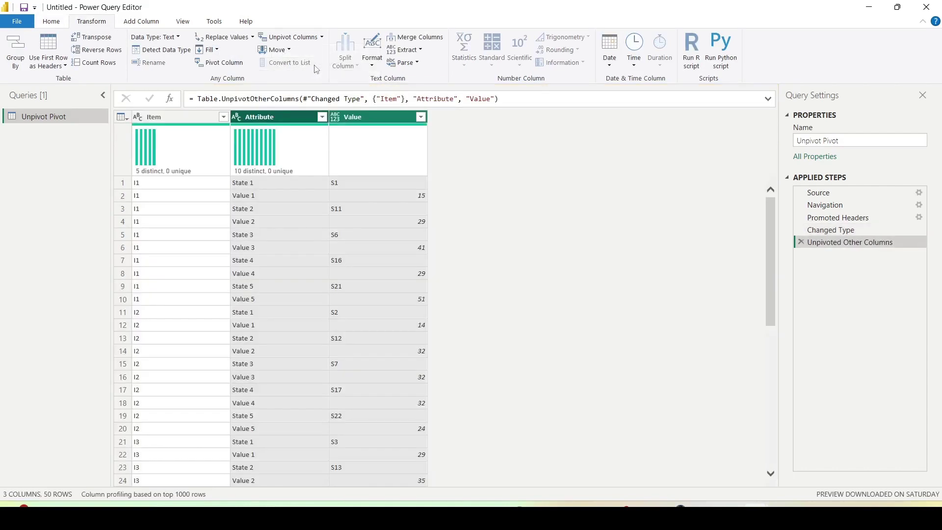
pyautogui.moveTo(253, 162)
pyautogui.click(254, 120)
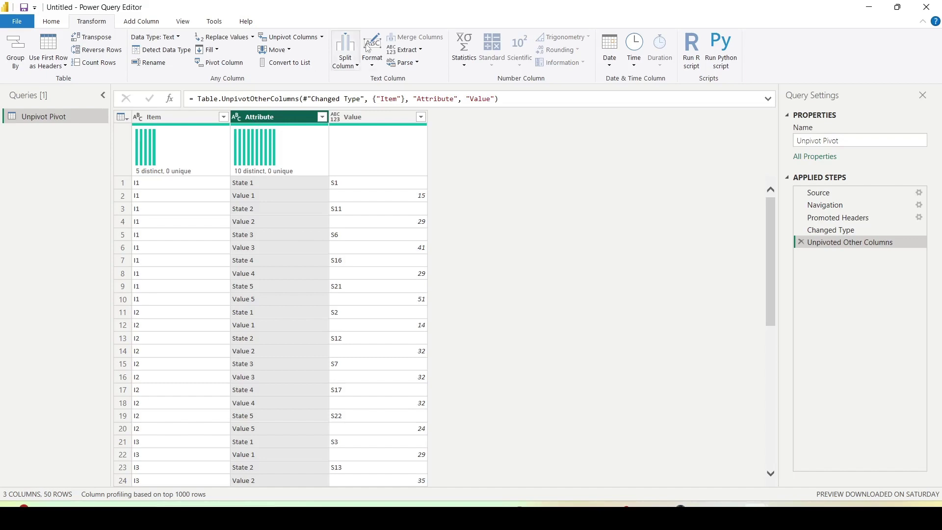
pyautogui.click(348, 71)
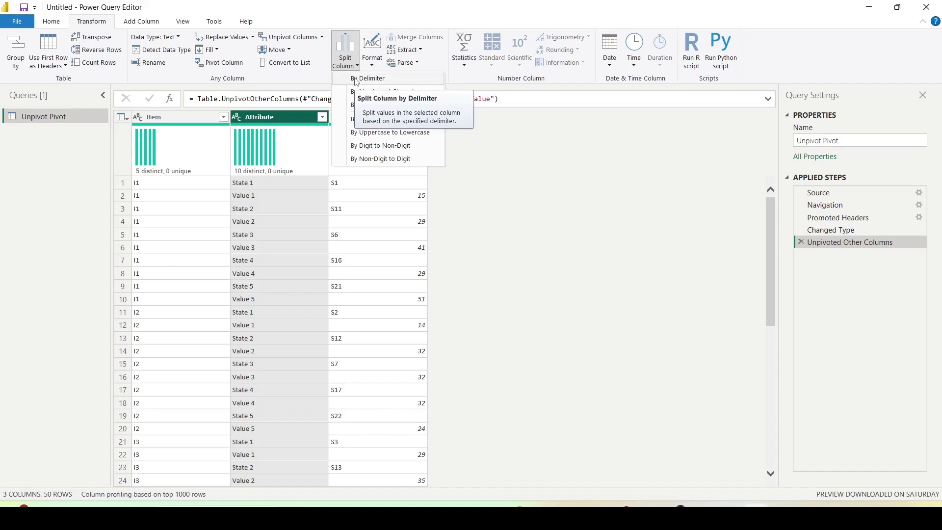
# Split Attribute by the Space delimiter at the left-most occurrence only.
pyautogui.click(356, 79)
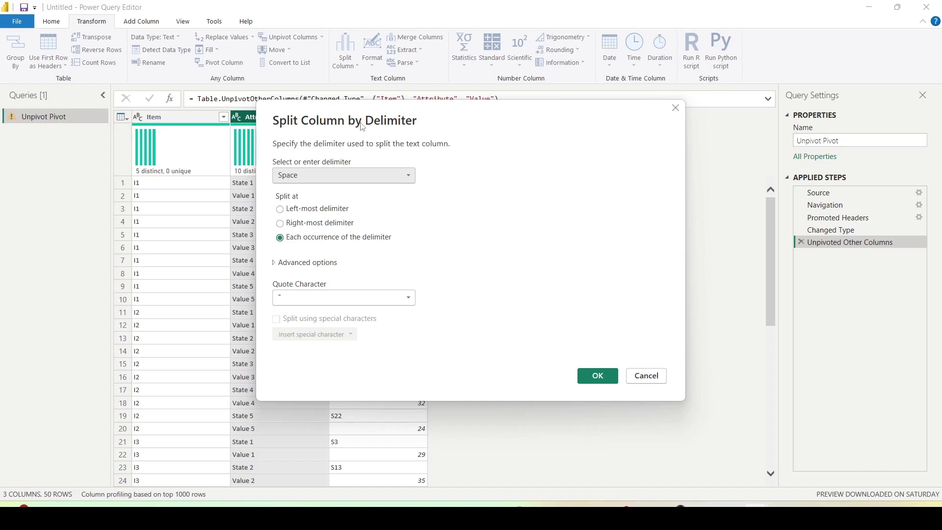
pyautogui.moveTo(363, 123); pyautogui.dragTo(498, 80)
pyautogui.click(401, 226)
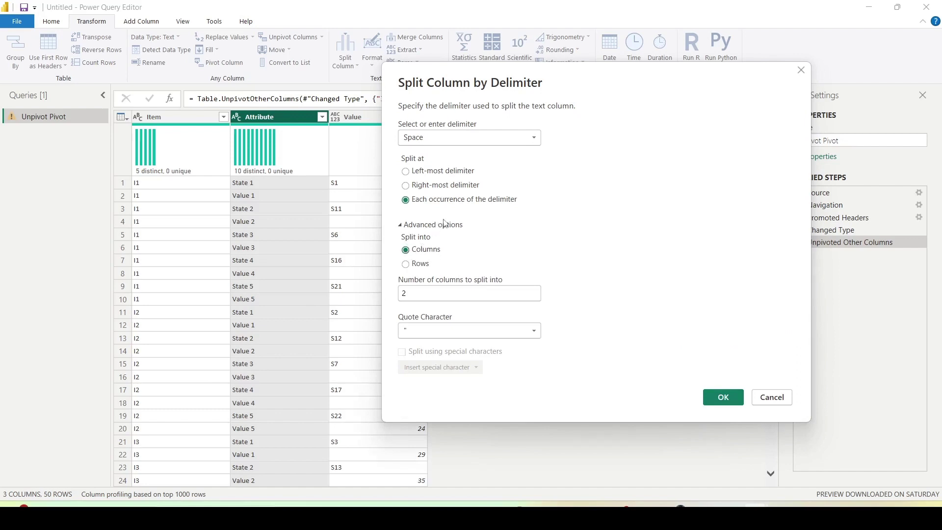
pyautogui.click(405, 176)
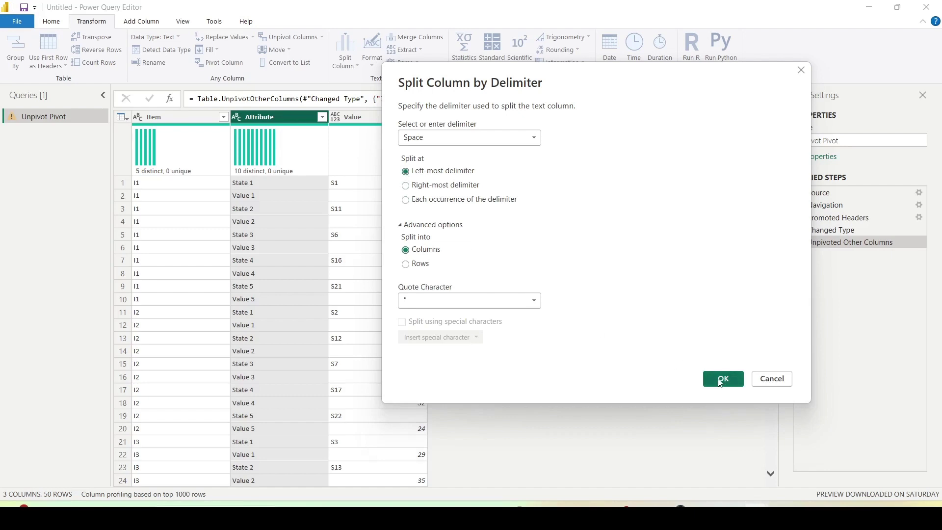
pyautogui.click(720, 383)
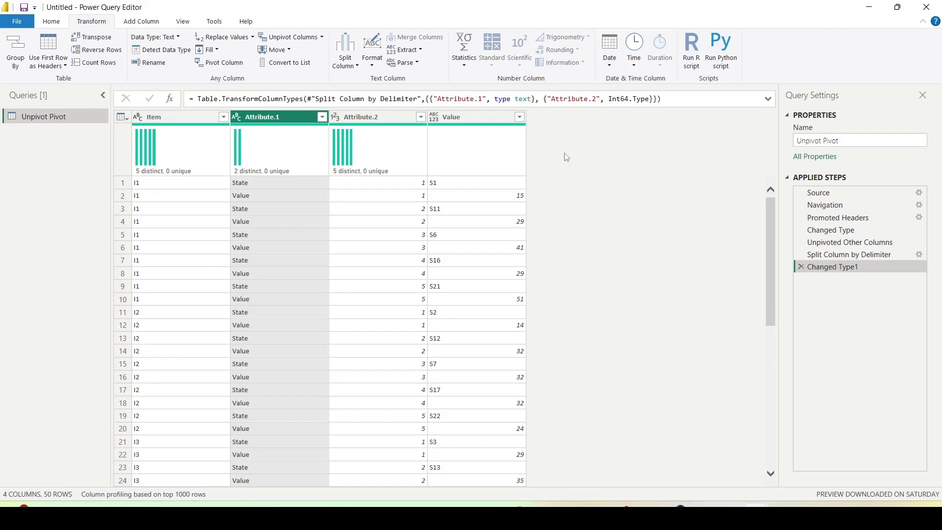
# Pivot Attribute.1 with Value as the values column, keeping the Count (All) aggregation.
pyautogui.click(465, 120)
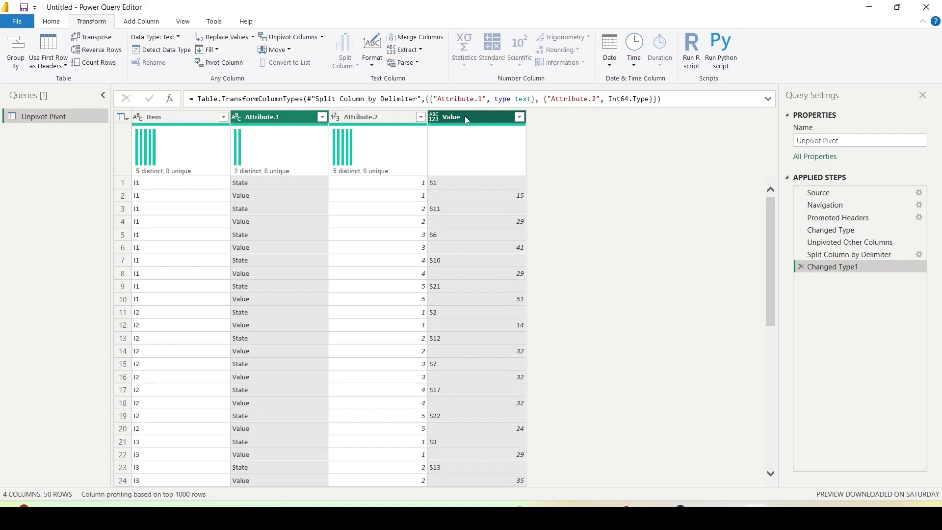
pyautogui.click(229, 69)
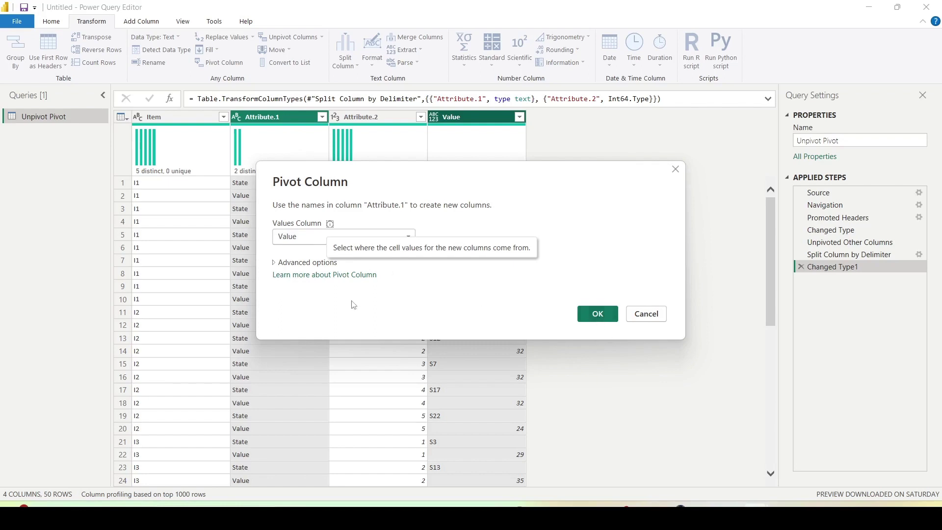
pyautogui.click(275, 264)
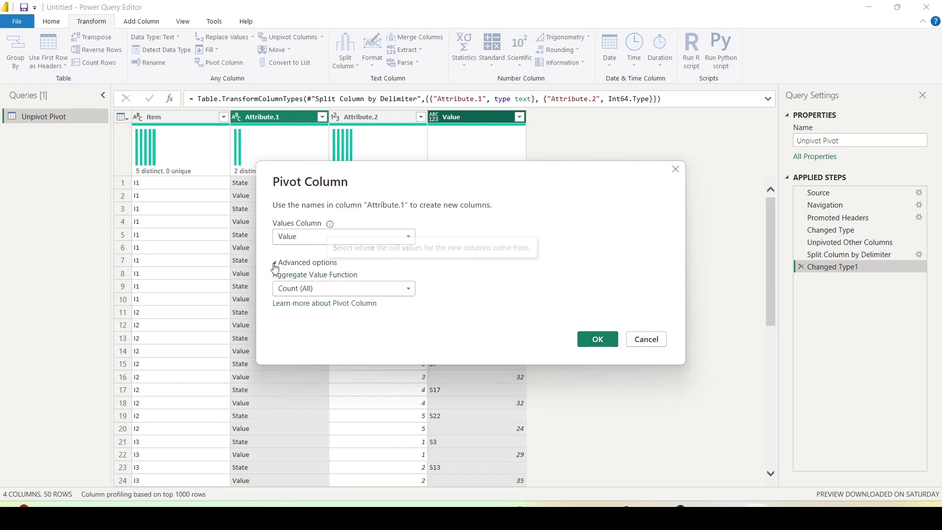
pyautogui.click(326, 288)
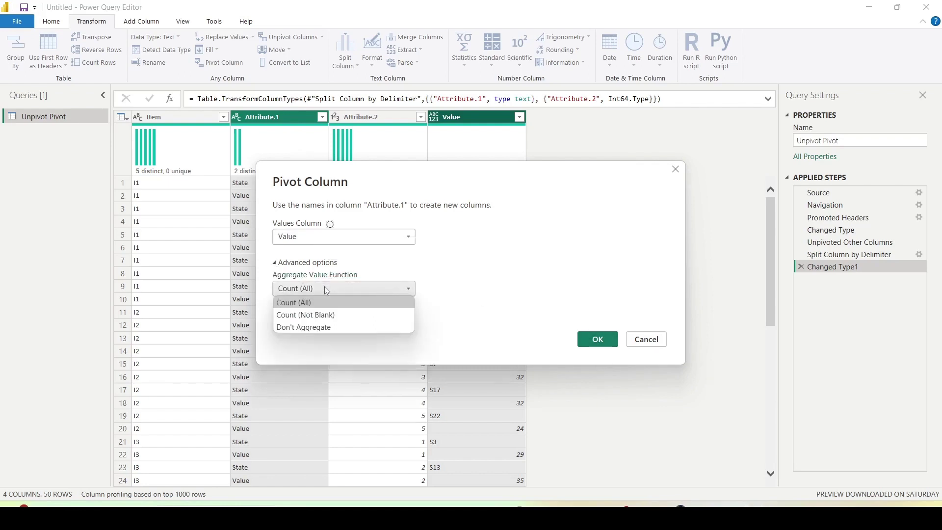
pyautogui.click(321, 327)
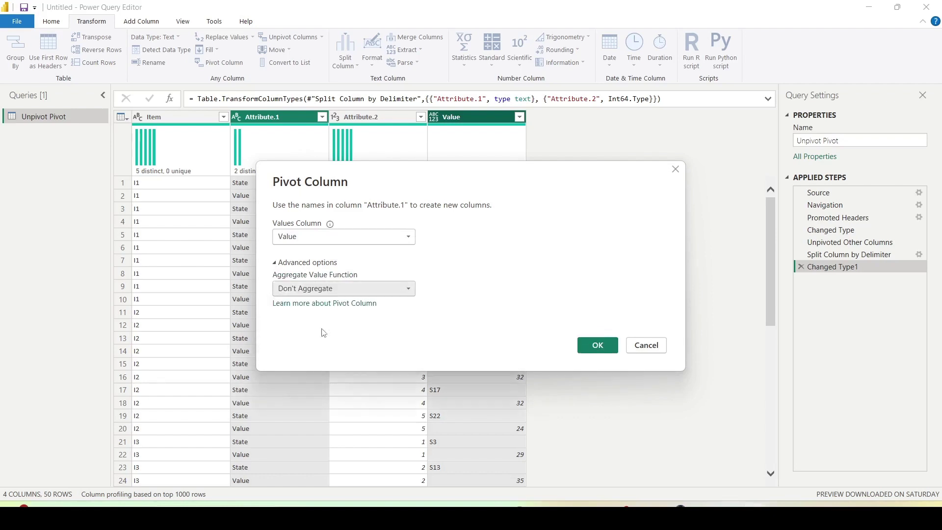
pyautogui.click(336, 289)
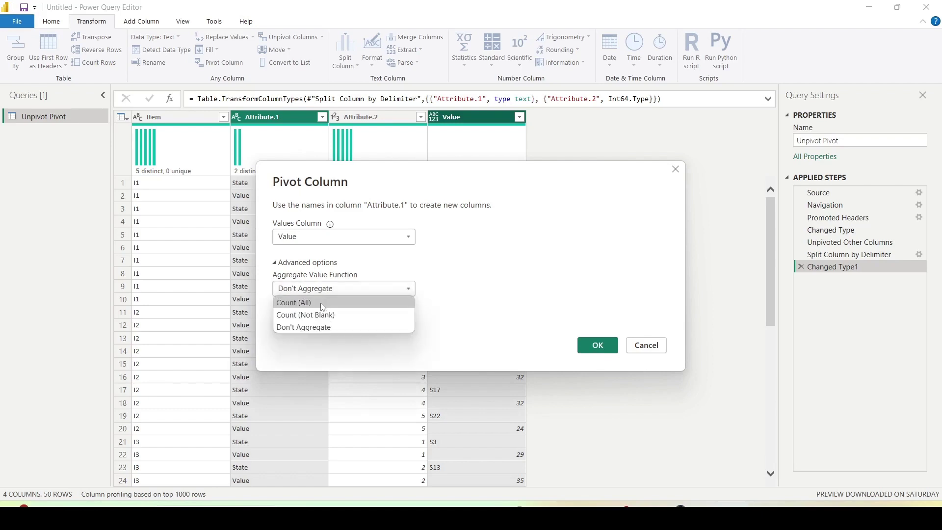
pyautogui.click(321, 302)
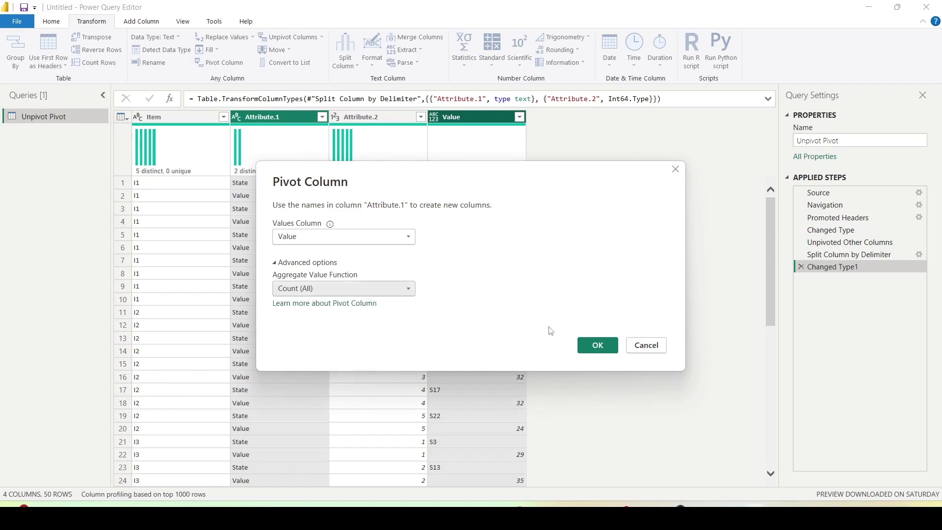
pyautogui.click(598, 345)
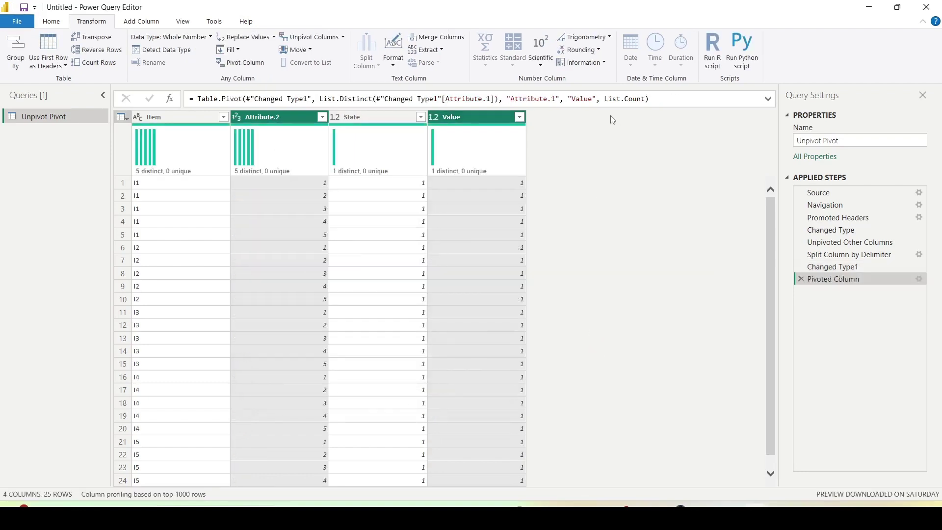
# Change List.Count to List.Max in the Pivoted Column step's formula.
pyautogui.click(622, 100)
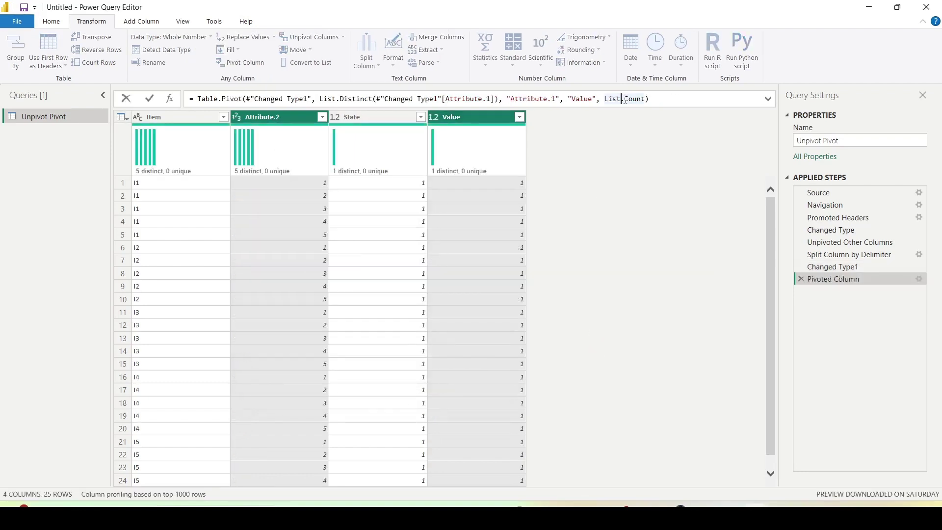
pyautogui.doubleClick(627, 100)
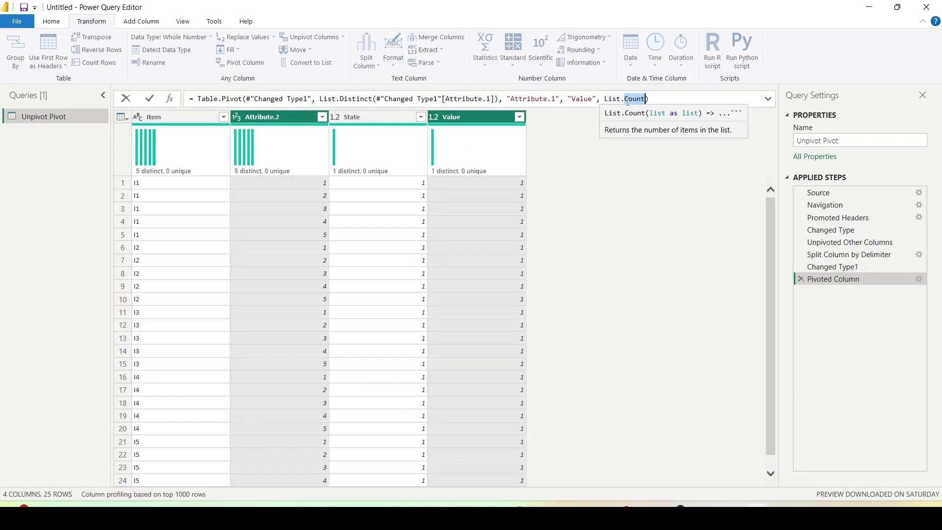
pyautogui.write('MA')
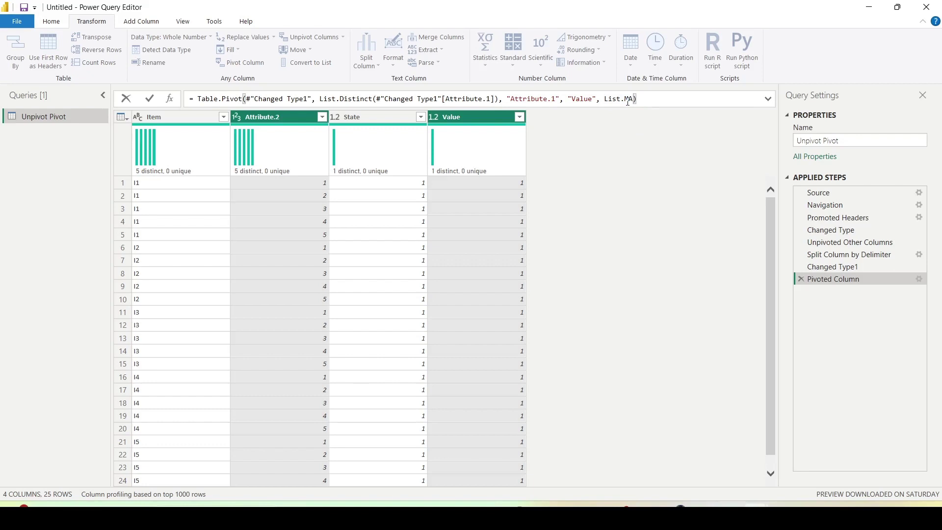
pyautogui.write('x')
pyautogui.press('Return')
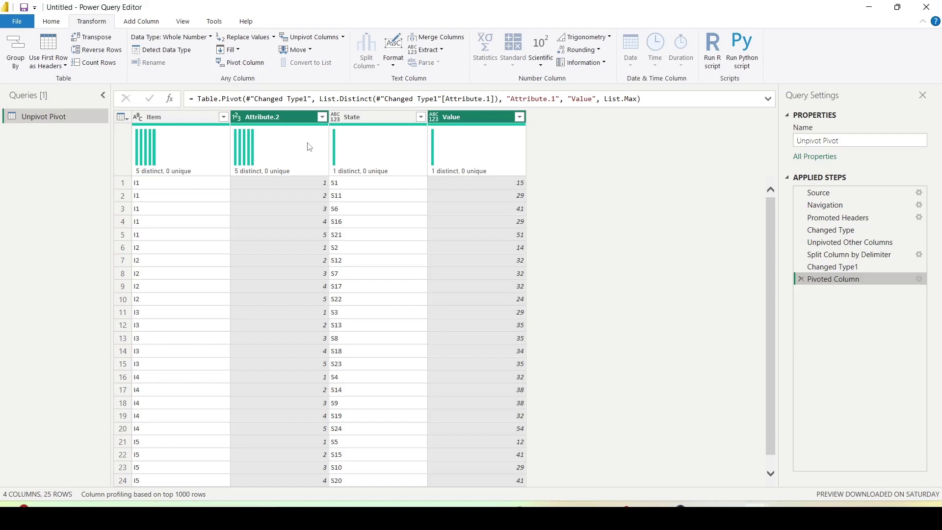
# Rename the Attribute.2 column header to 'Type'.
pyautogui.doubleClick(255, 116)
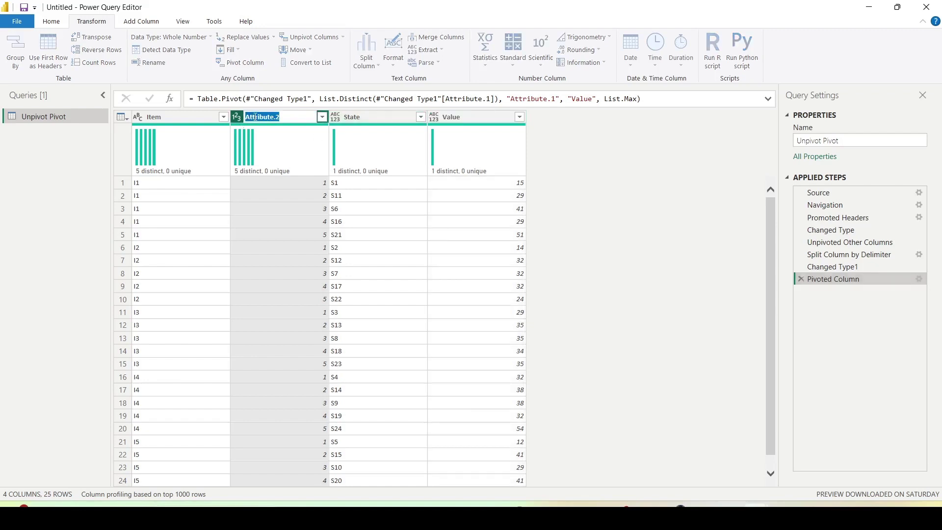
pyautogui.write('Type')
pyautogui.press('Return')
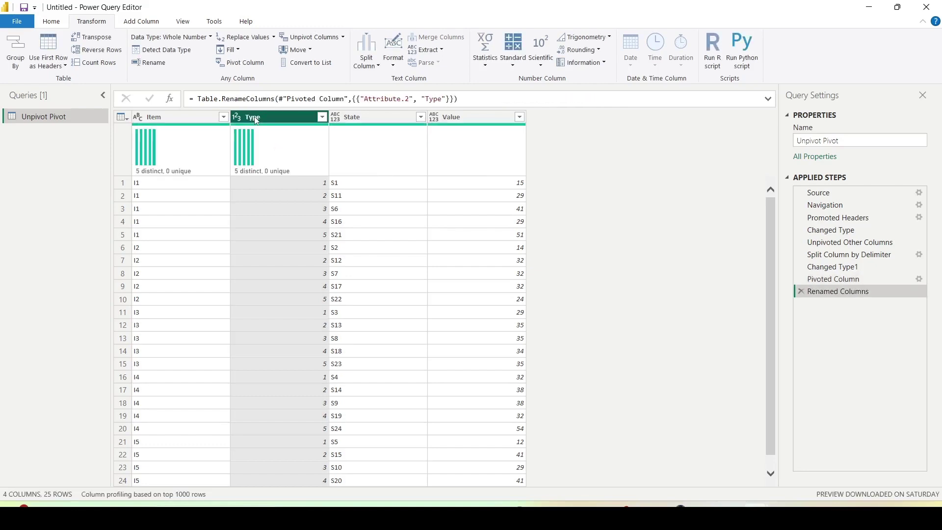